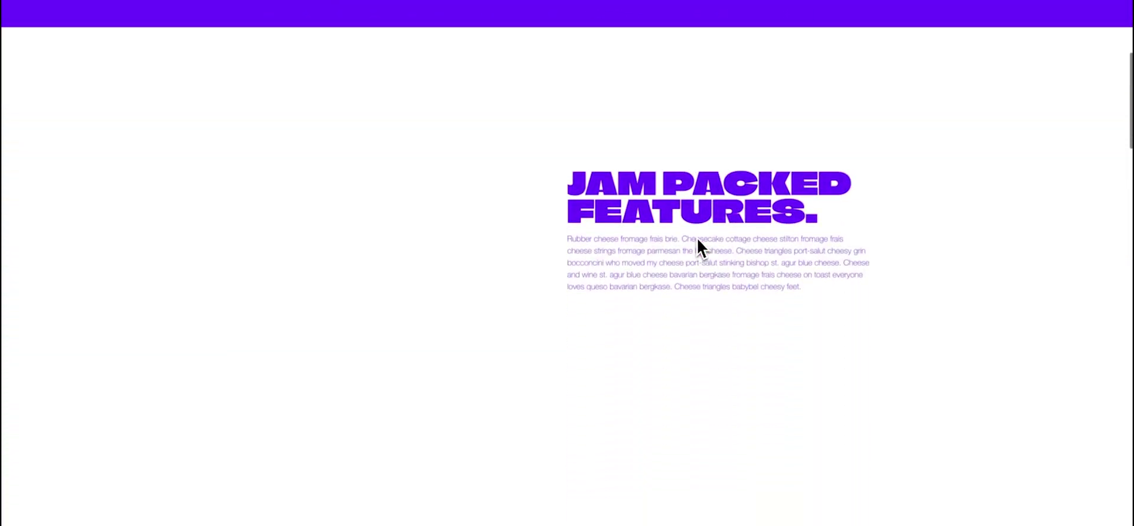
pyautogui.scroll(-5, 697, 248)
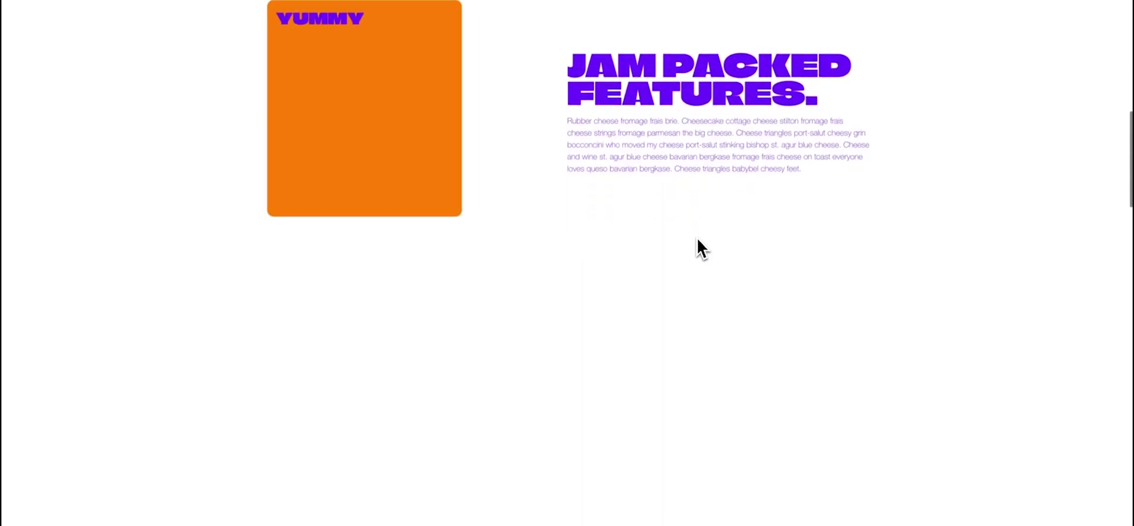
pyautogui.scroll(-5, 696, 248)
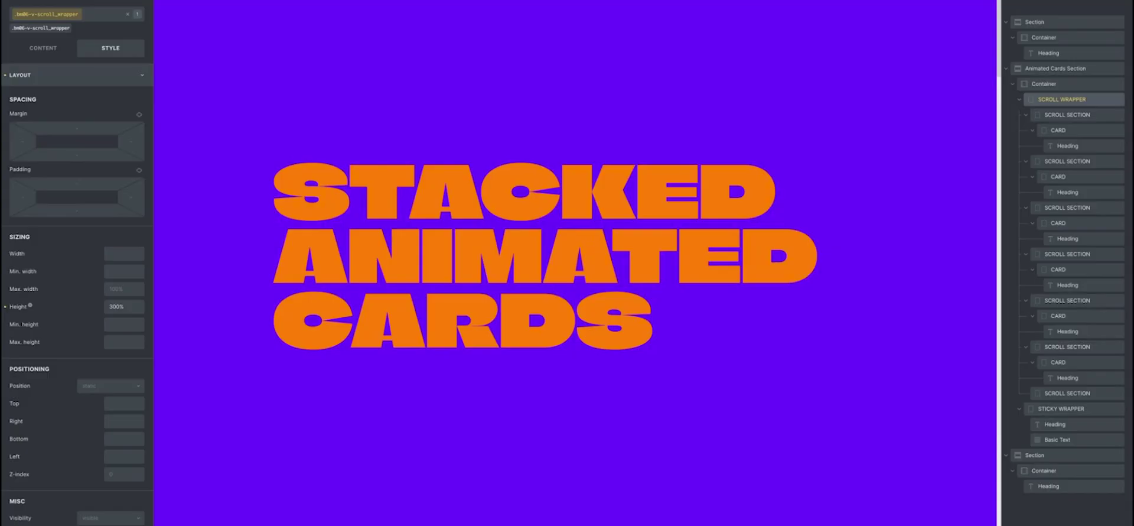
# Step: Collapse the structure tree and select the Animated Cards Section to bring its JAM PACKED FEATURES block into view
pyautogui.scroll(1, 407, 59)
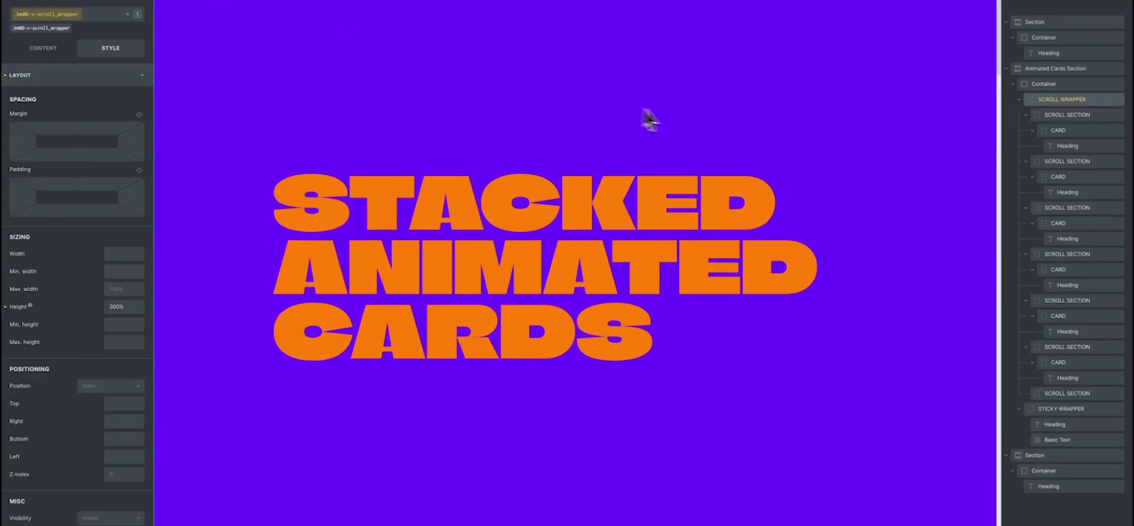
pyautogui.click(1069, 24)
pyautogui.click(1006, 69)
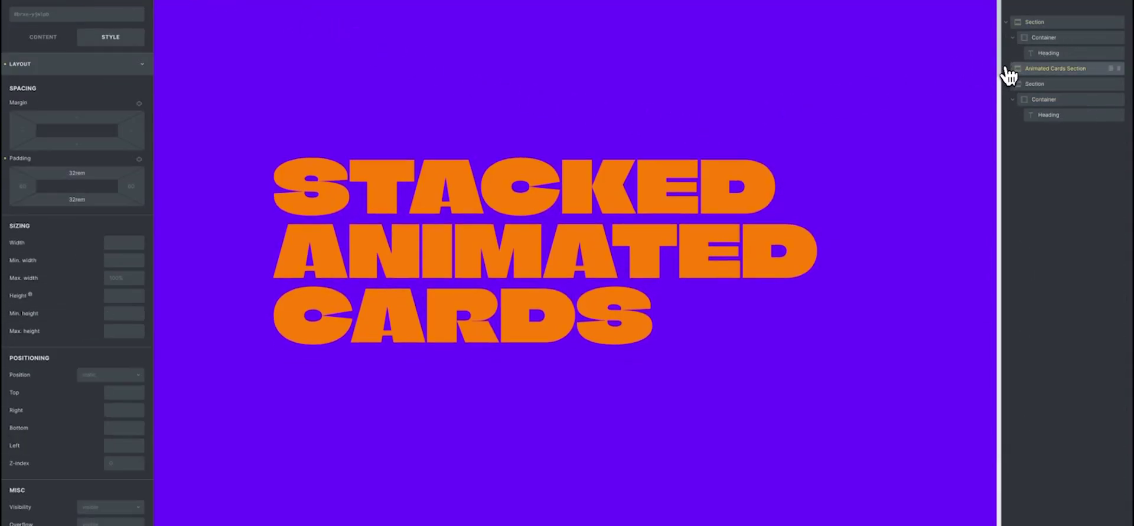
pyautogui.click(1038, 27)
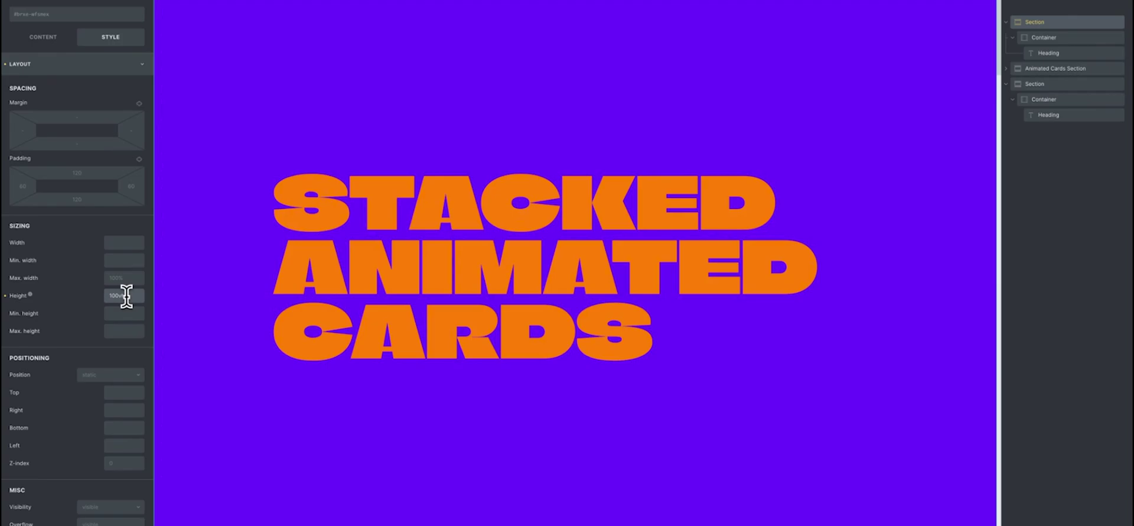
pyautogui.click(1037, 67)
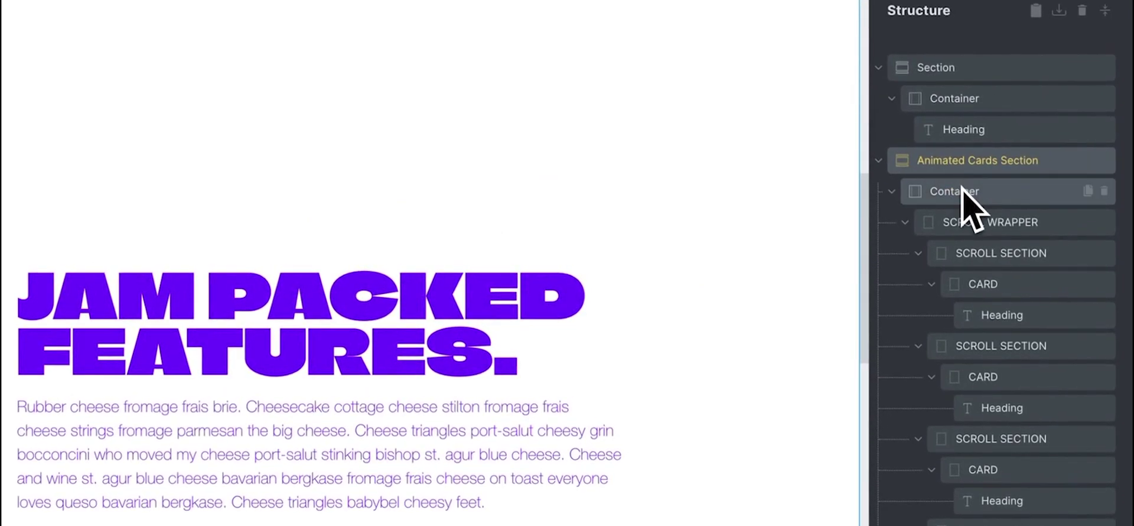
# Step: Inspect the section's inner container content and style options, revealing the scroll wrapper's 300% height
pyautogui.click(962, 189)
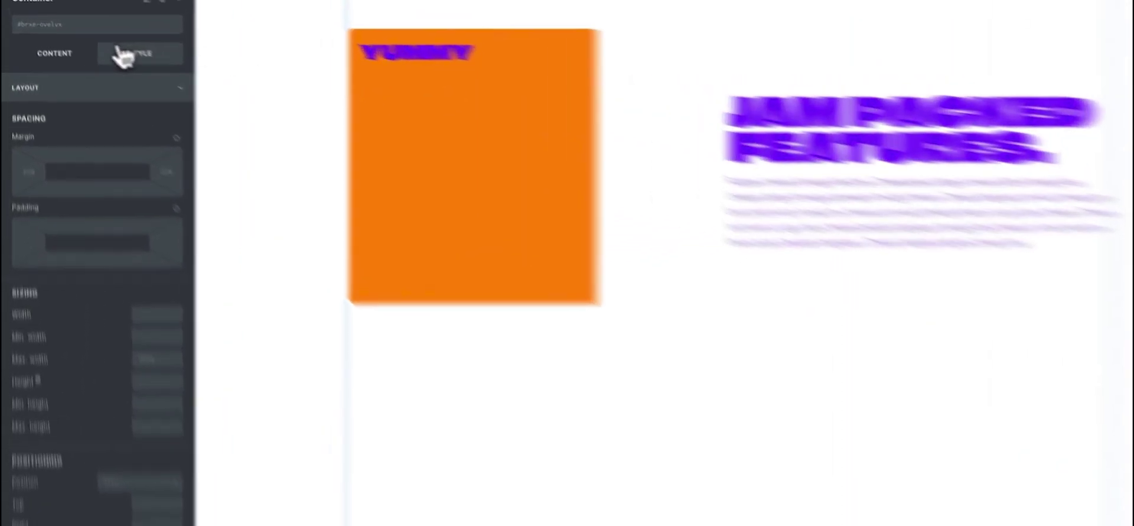
pyautogui.click(45, 38)
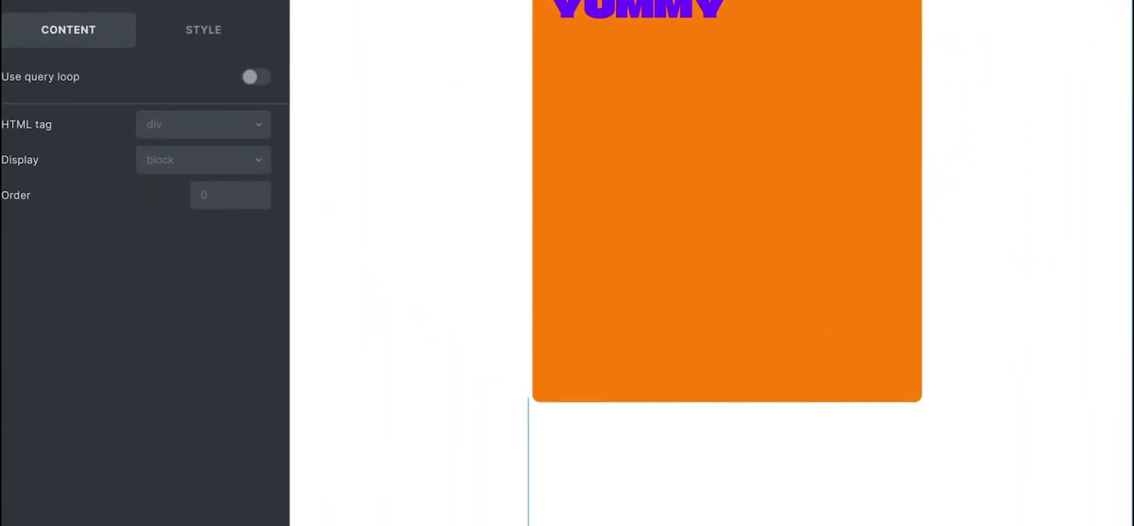
pyautogui.click(190, 37)
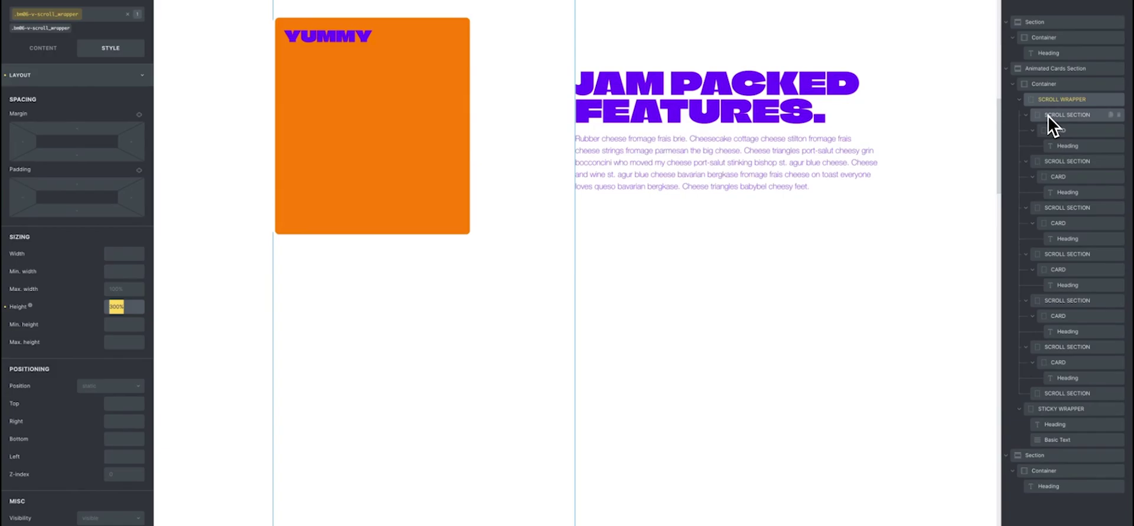
# Step: Select the first scroll section to review its sticky position and 50vh minimum height
pyautogui.click(1048, 117)
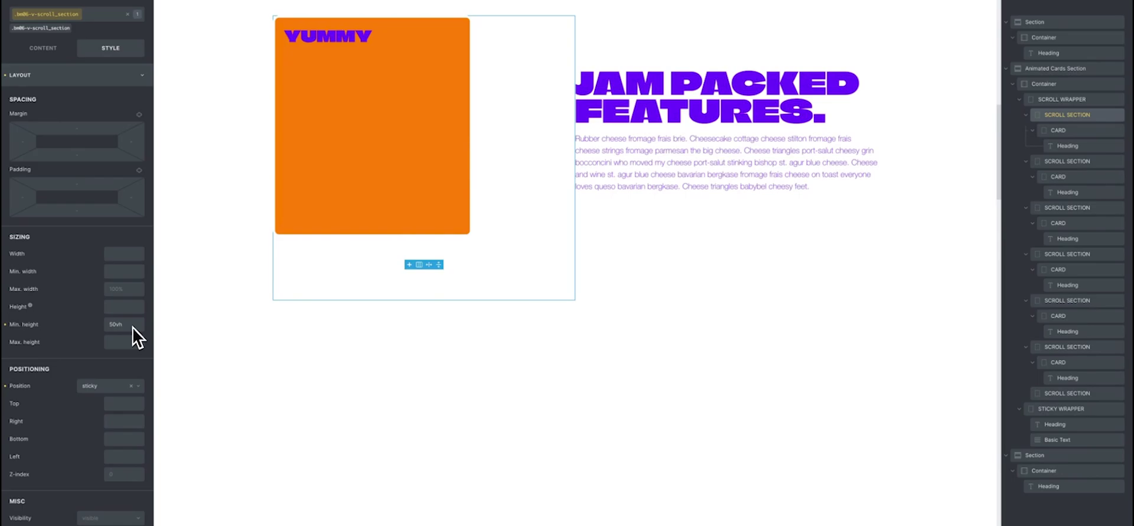
# Step: Inspect the first card: 2rem padding, 45rem by 50rem size, orange background, bottom left transform origin
pyautogui.click(1065, 136)
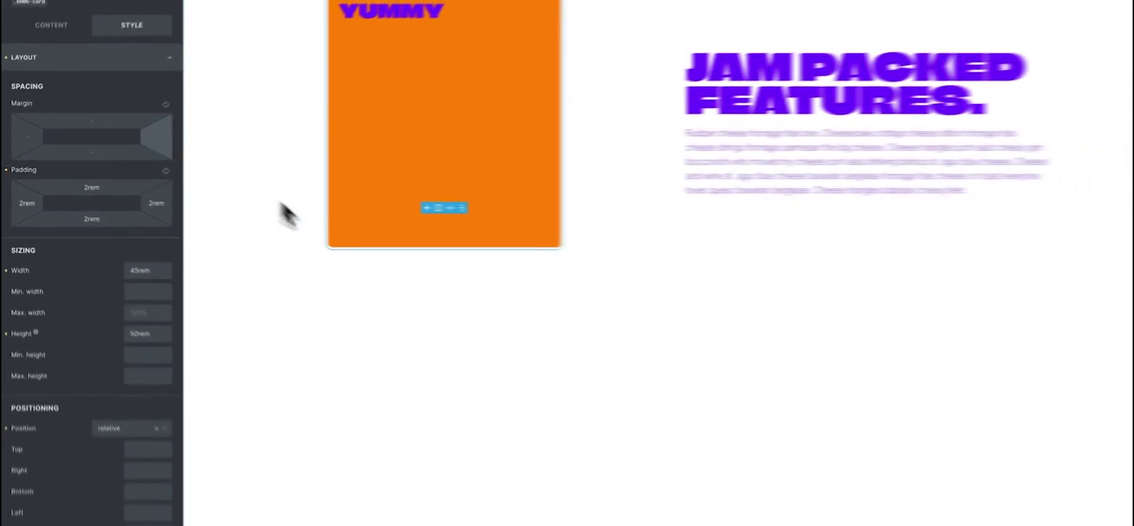
pyautogui.click(77, 117)
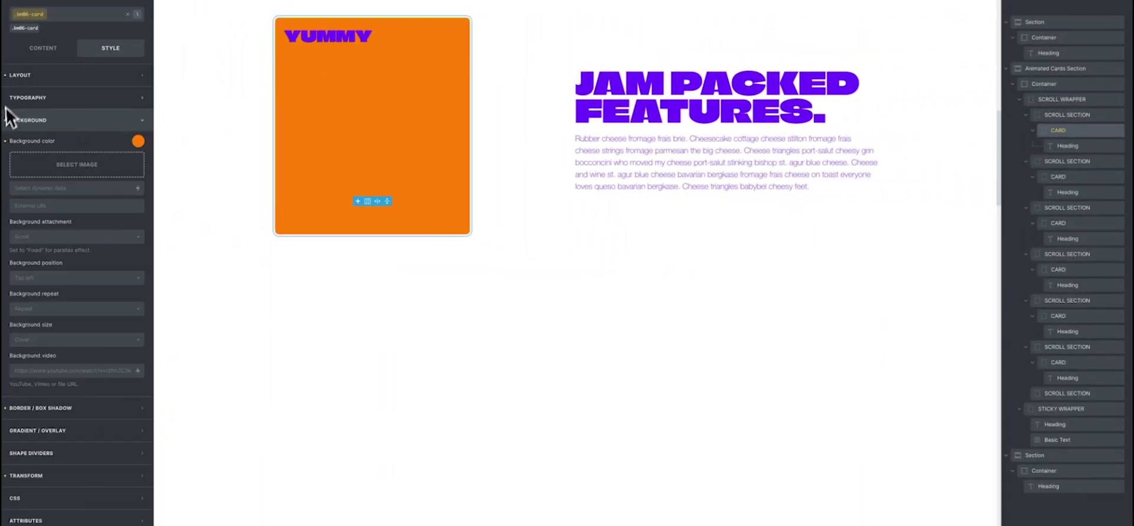
pyautogui.click(26, 475)
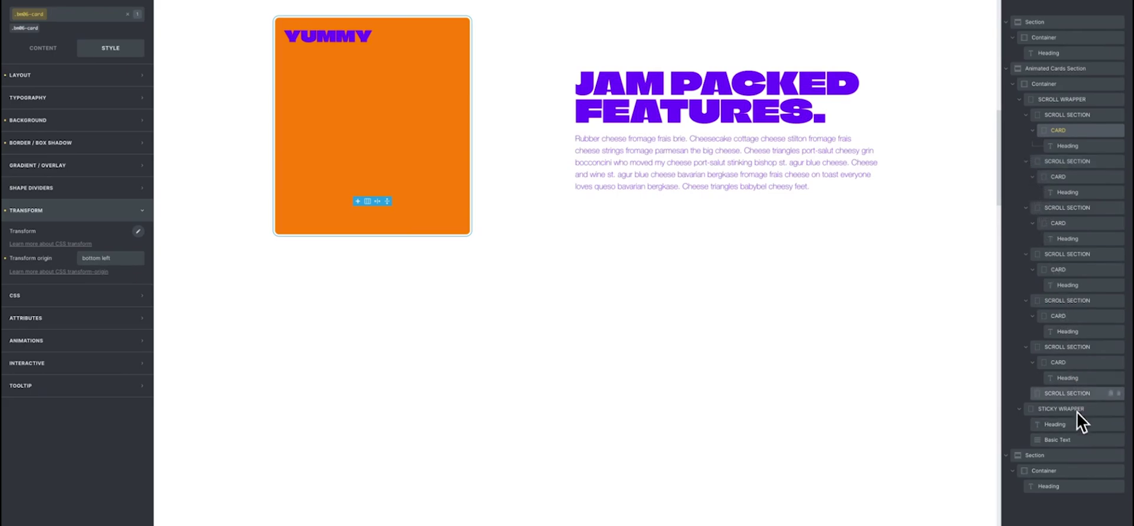
# Step: Compare the sticky top offsets of the last scroll section (12rem) and the first (8rem)
pyautogui.click(1070, 393)
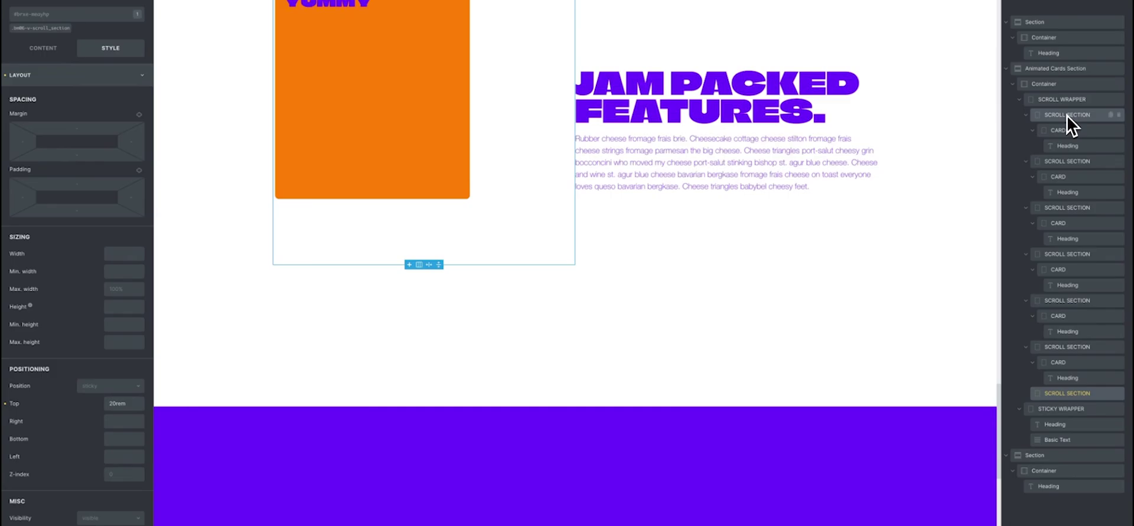
pyautogui.click(1068, 115)
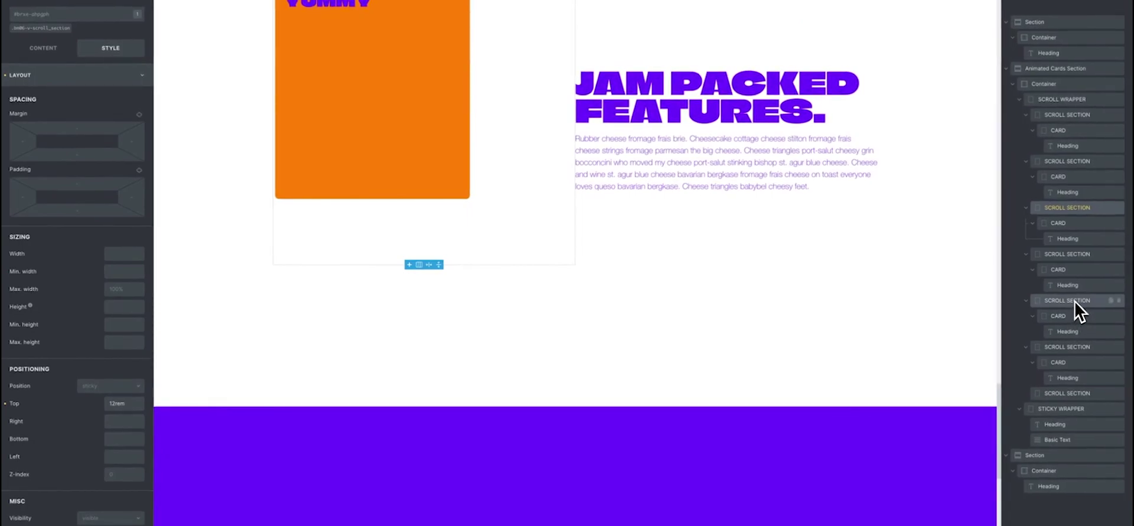
# Step: Compare successive cards' relative top and left offsets, up to the fourth card's 6em
pyautogui.click(1062, 179)
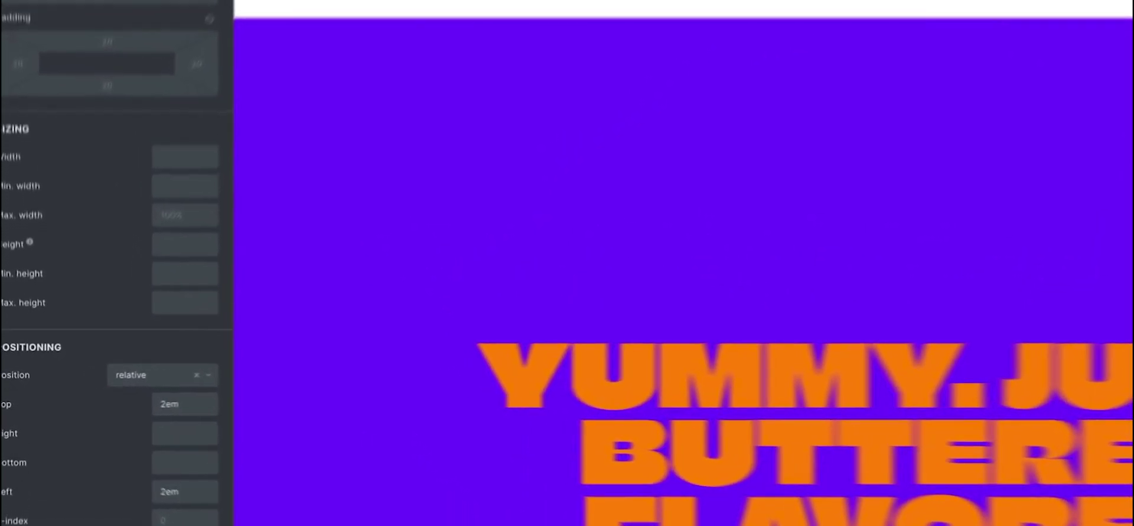
pyautogui.click(1058, 224)
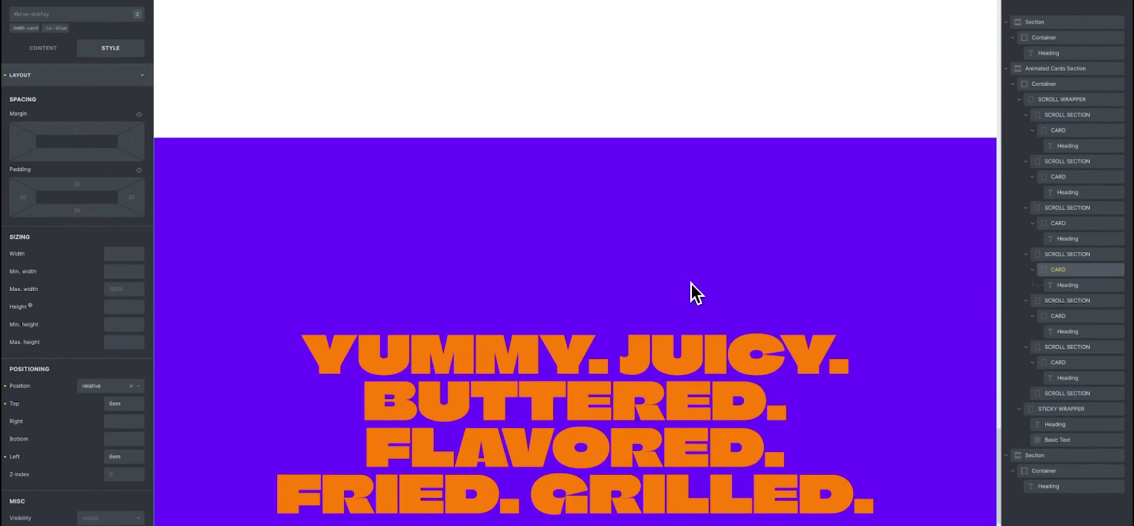
pyautogui.scroll(6, 400, 263)
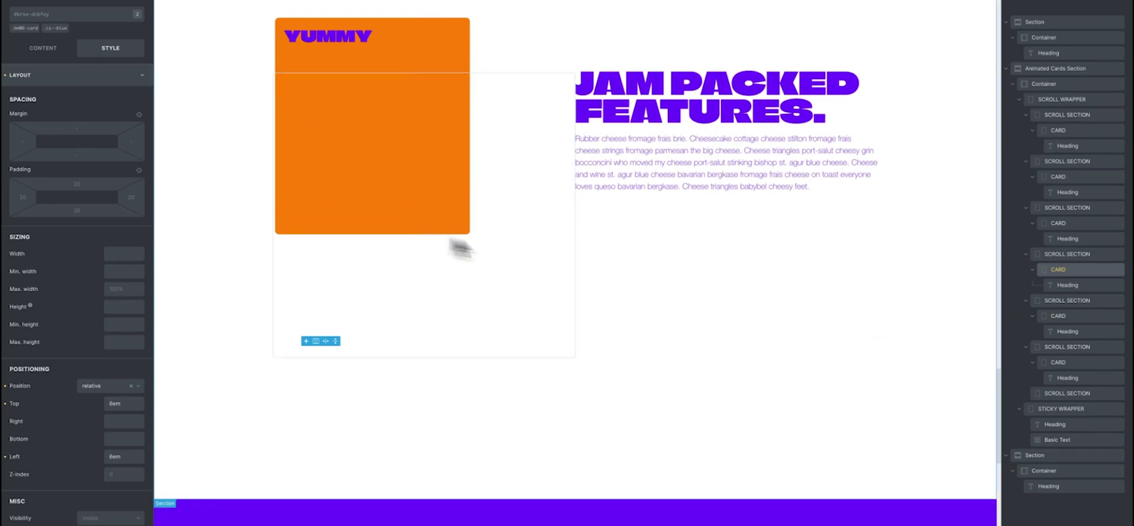
# Step: Confirm the sticky wrapper's 20rem sticky top, then view the first card's YUMMY heading
pyautogui.click(1067, 412)
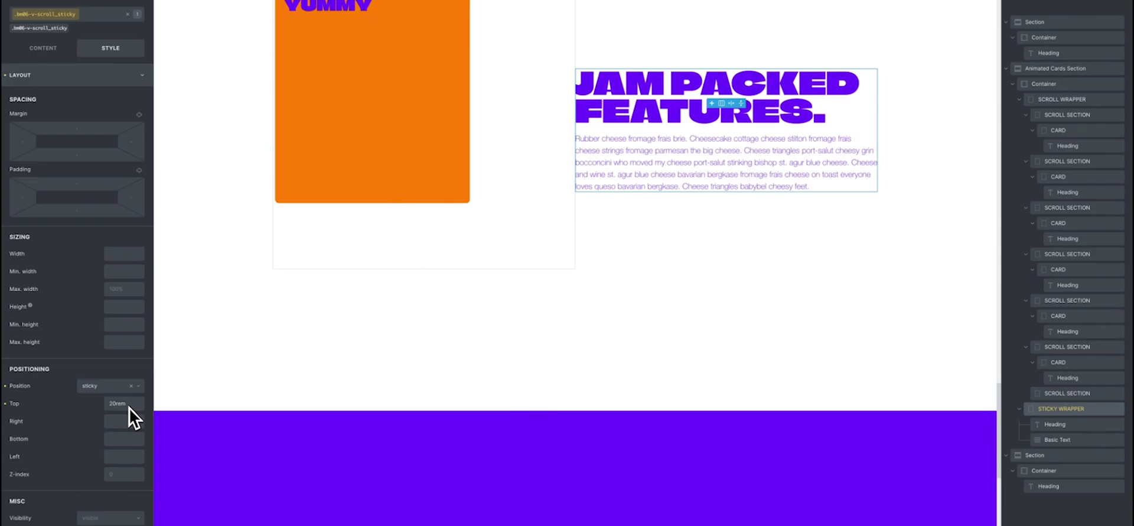
pyautogui.scroll(-5, 479, 278)
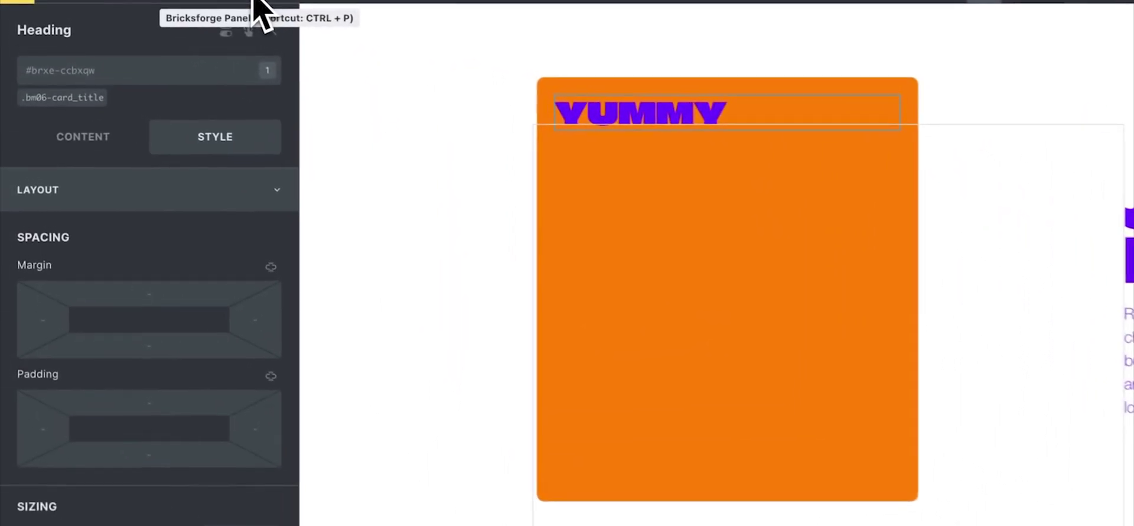
# Step: Review the Stacked Animated Cards ScrollTrigger: trigger .bm06-v-scroll_section, start top top, and its toggle actions
pyautogui.click(226, 2)
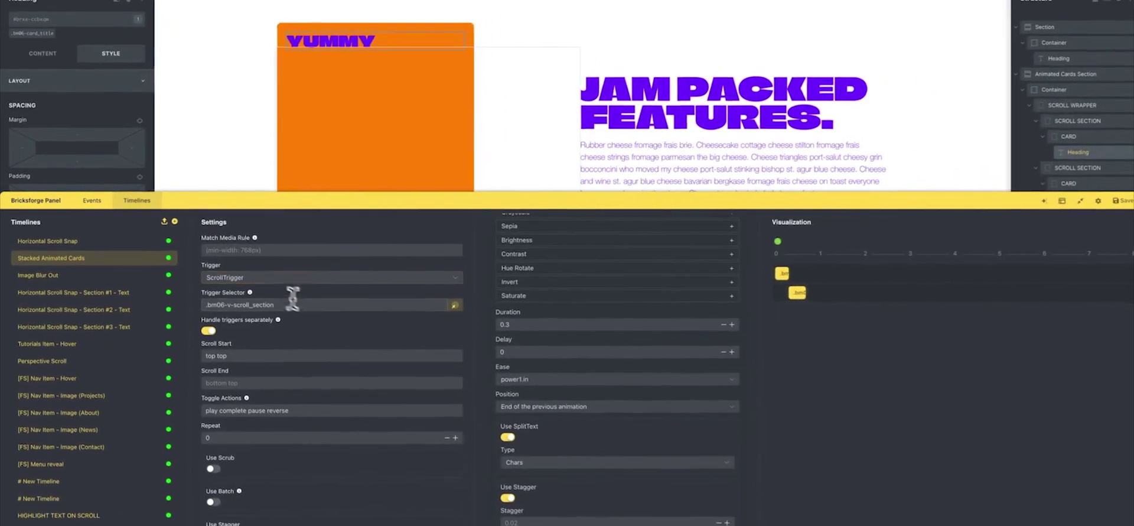
pyautogui.click(301, 307)
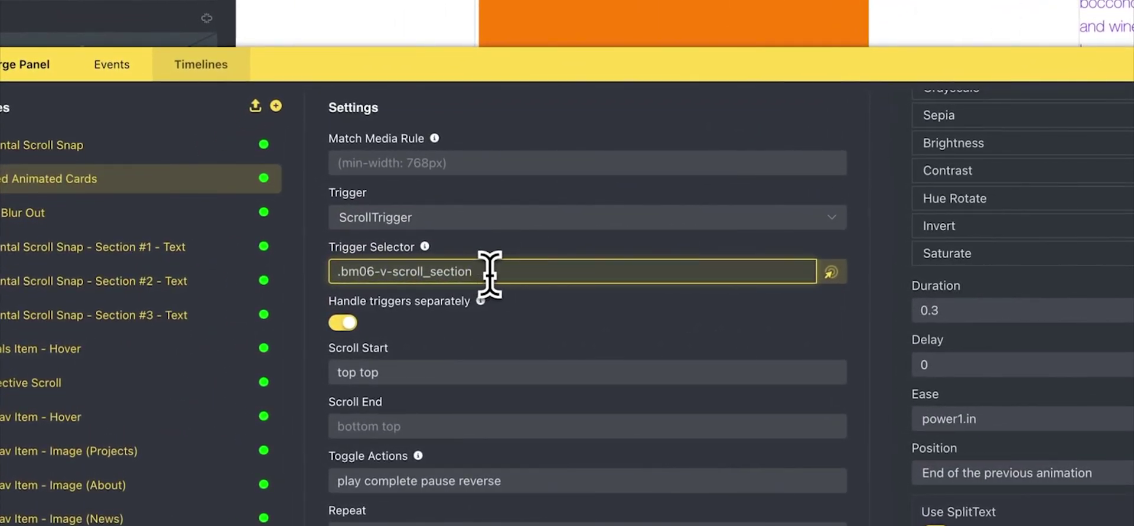
pyautogui.moveTo(482, 274); pyautogui.dragTo(324, 278)
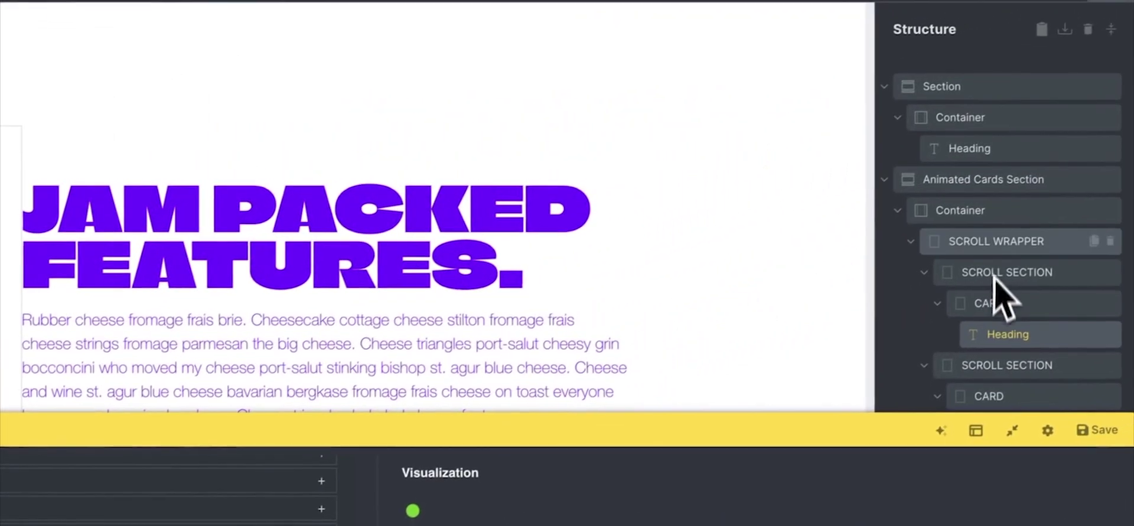
pyautogui.click(983, 275)
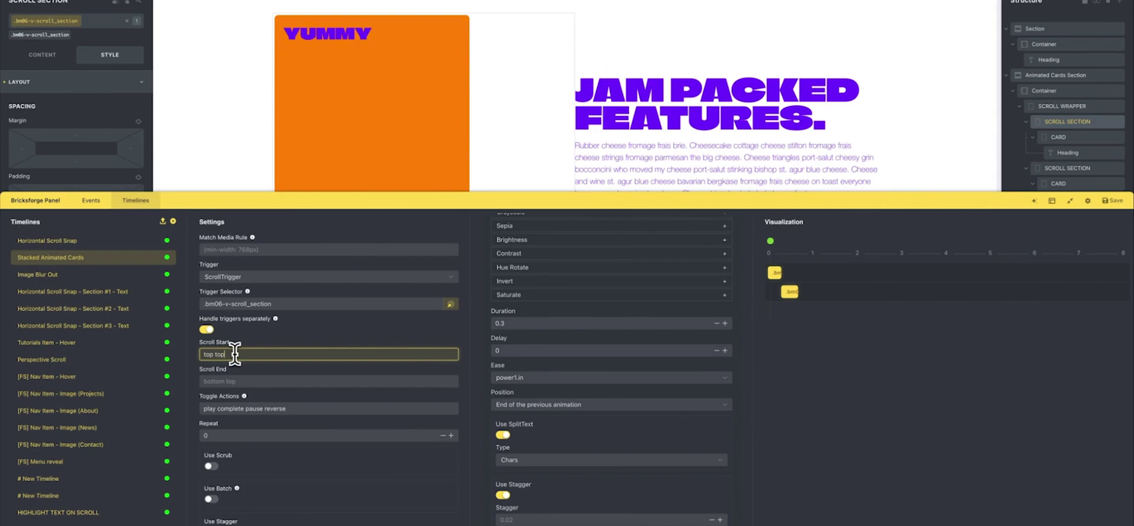
pyautogui.click(299, 408)
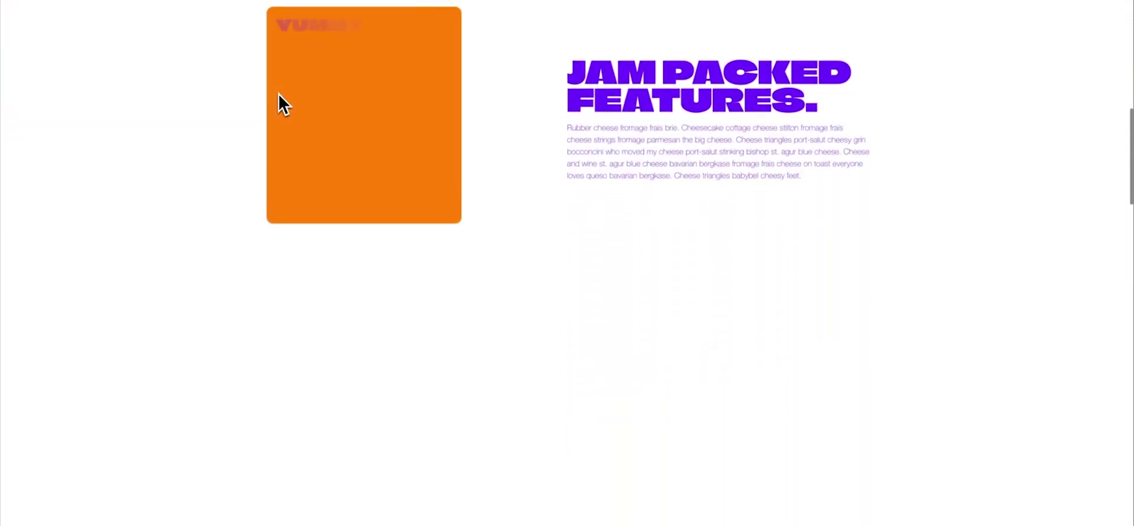
pyautogui.scroll(-5, 279, 94)
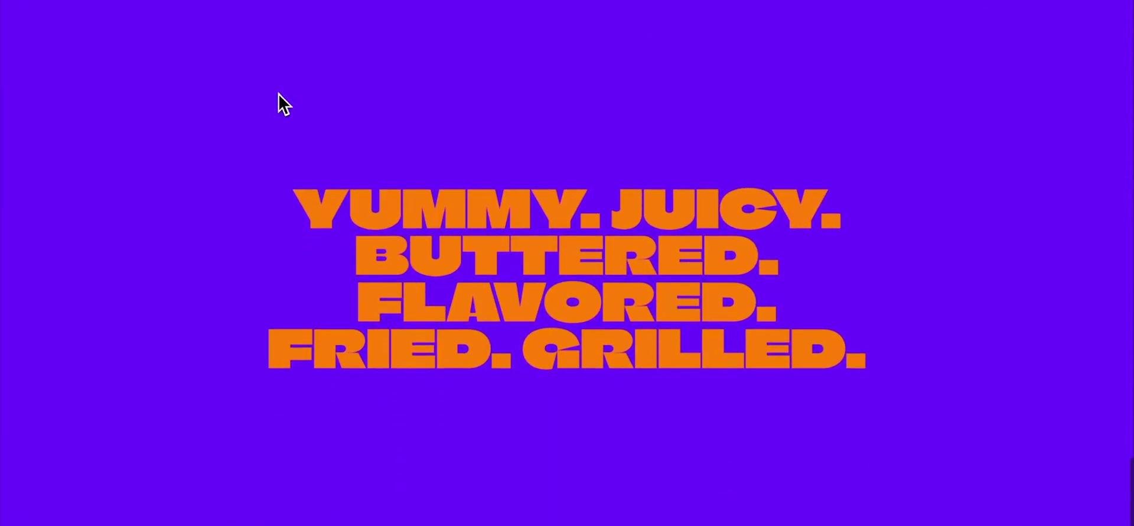
pyautogui.scroll(-5, 278, 93)
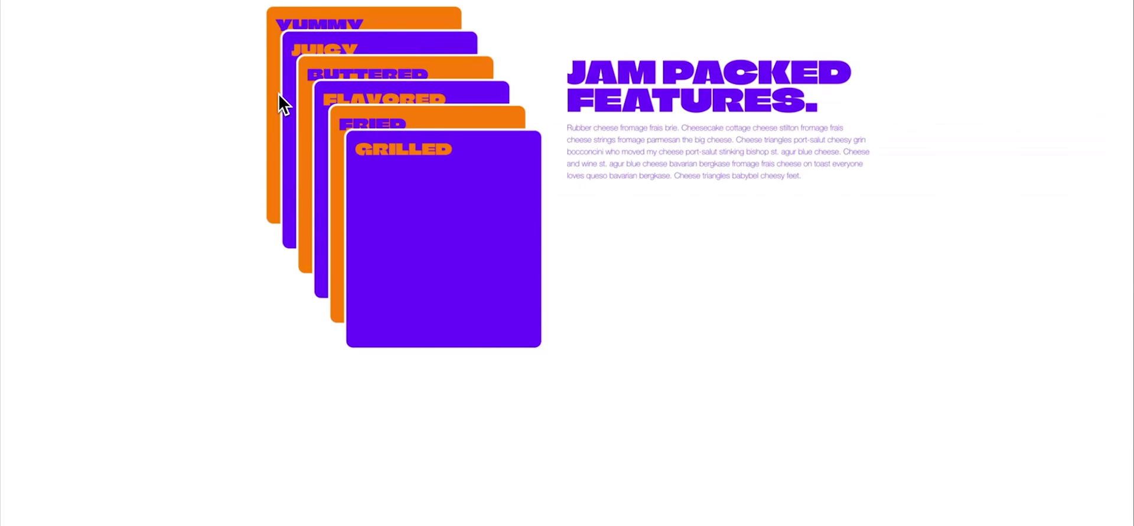
# Step: Scroll the live page down and back up to watch all six cards stack to GRILLED and reverse
pyautogui.scroll(-5, 280, 92)
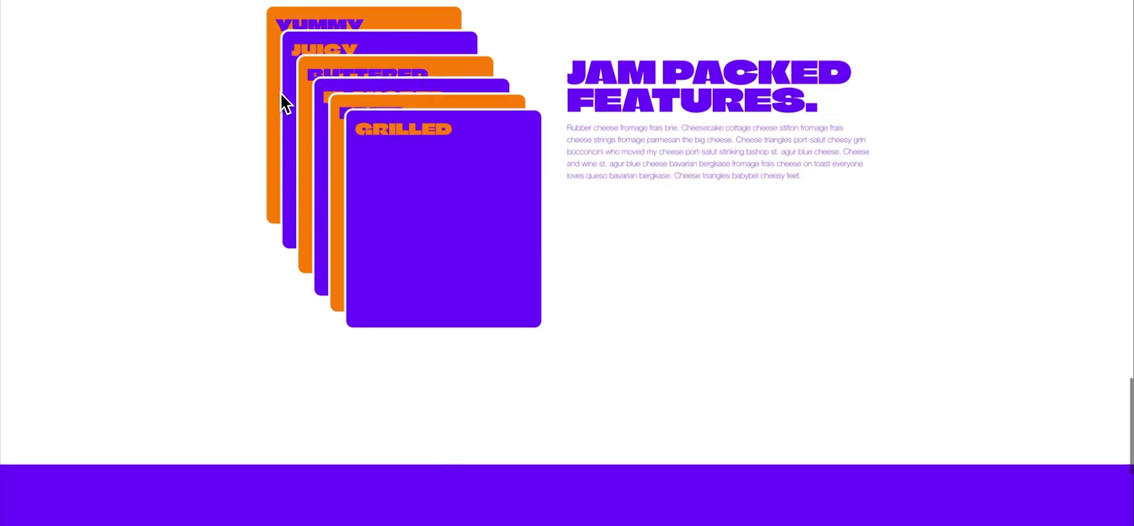
pyautogui.scroll(5, 280, 91)
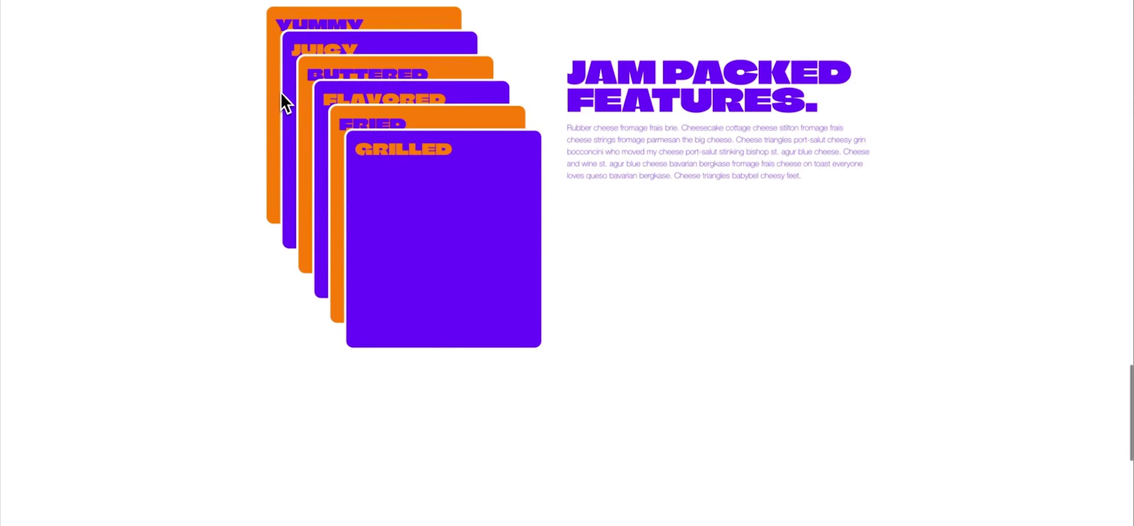
pyautogui.scroll(3, 280, 91)
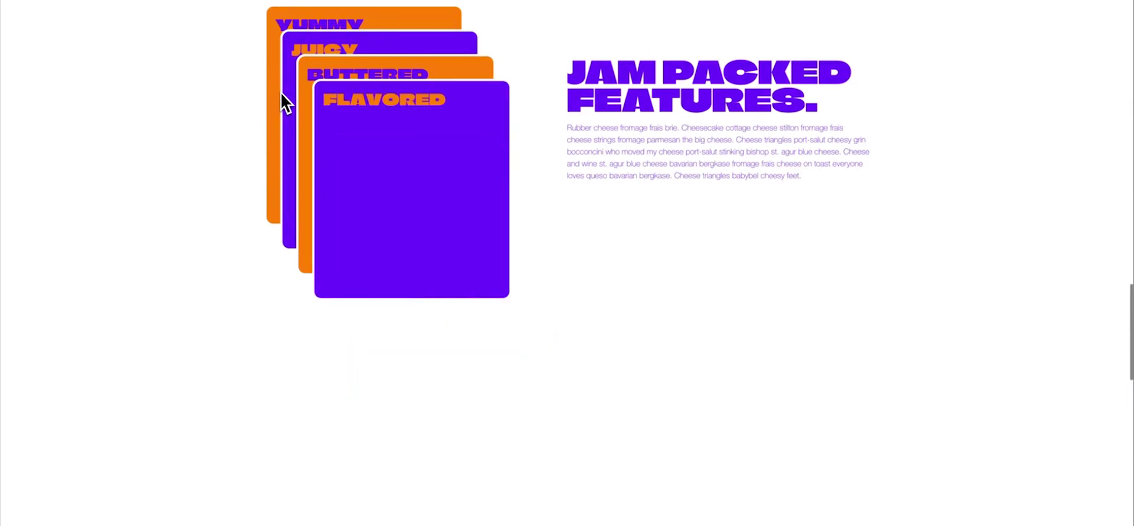
pyautogui.scroll(6, 281, 92)
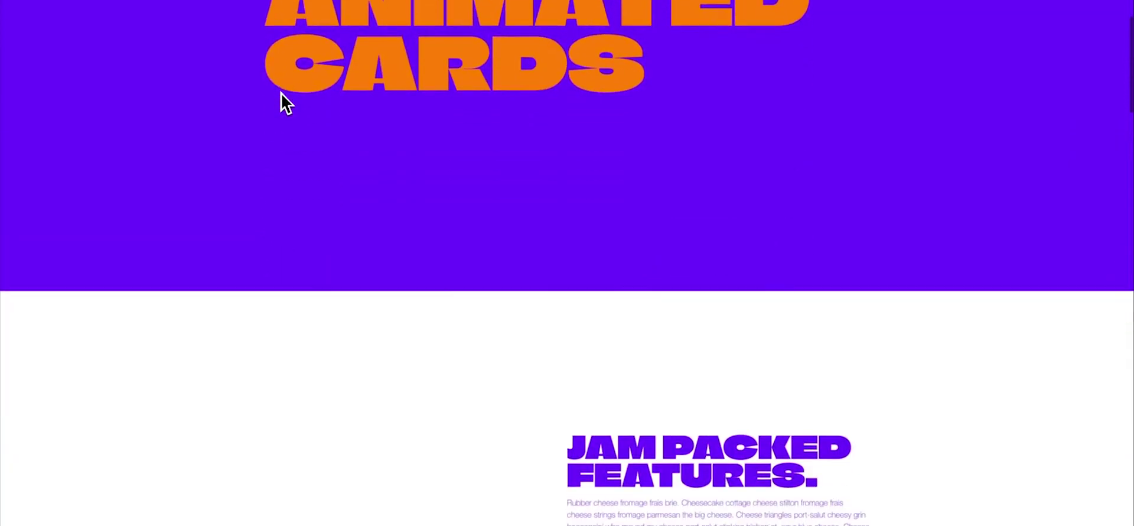
pyautogui.scroll(-2, 281, 92)
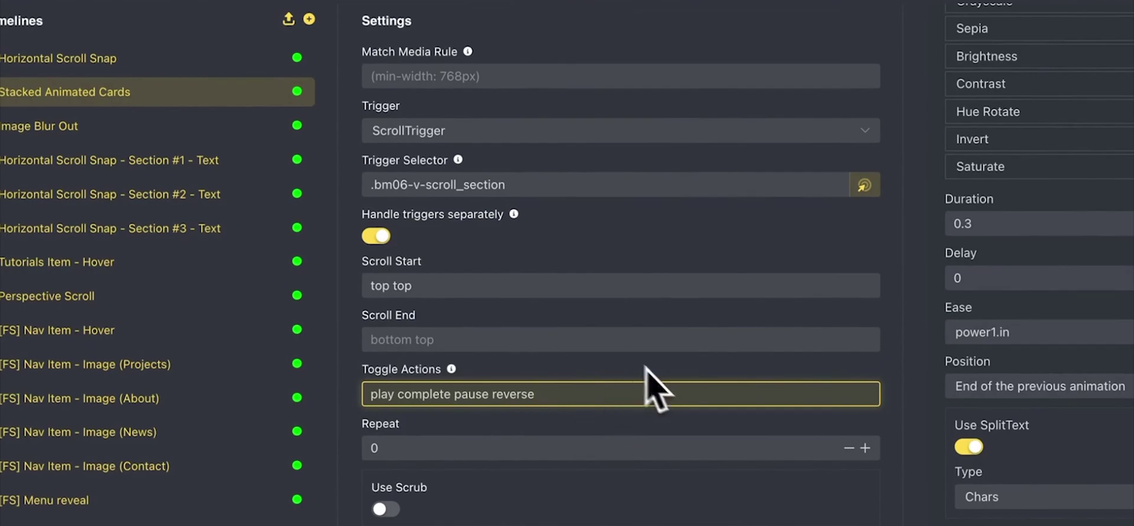
# Step: Collapse the title animation and expand the card animation to inspect its .bm06-card child selector
pyautogui.moveTo(451, 368)
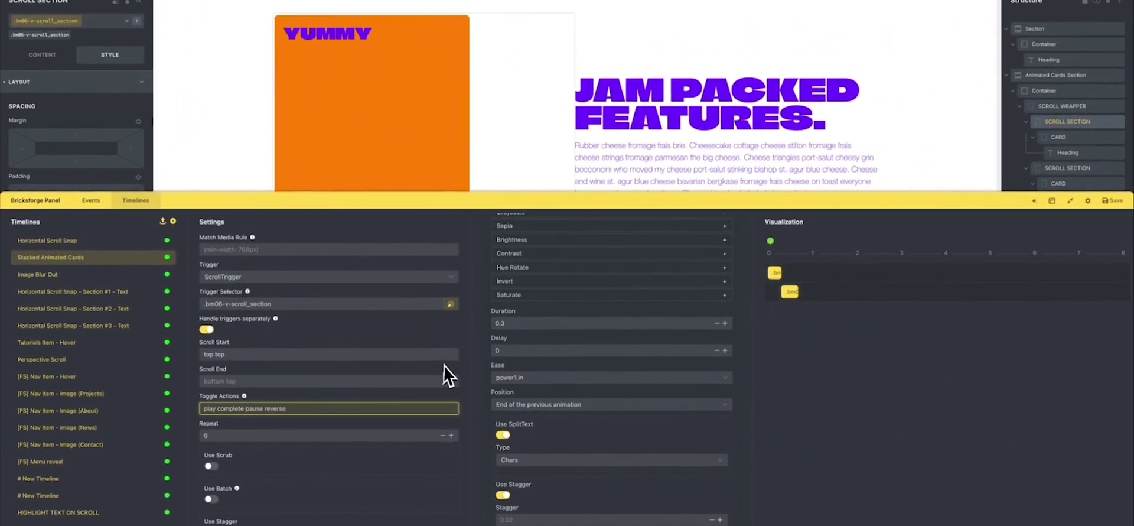
pyautogui.scroll(8, 683, 304)
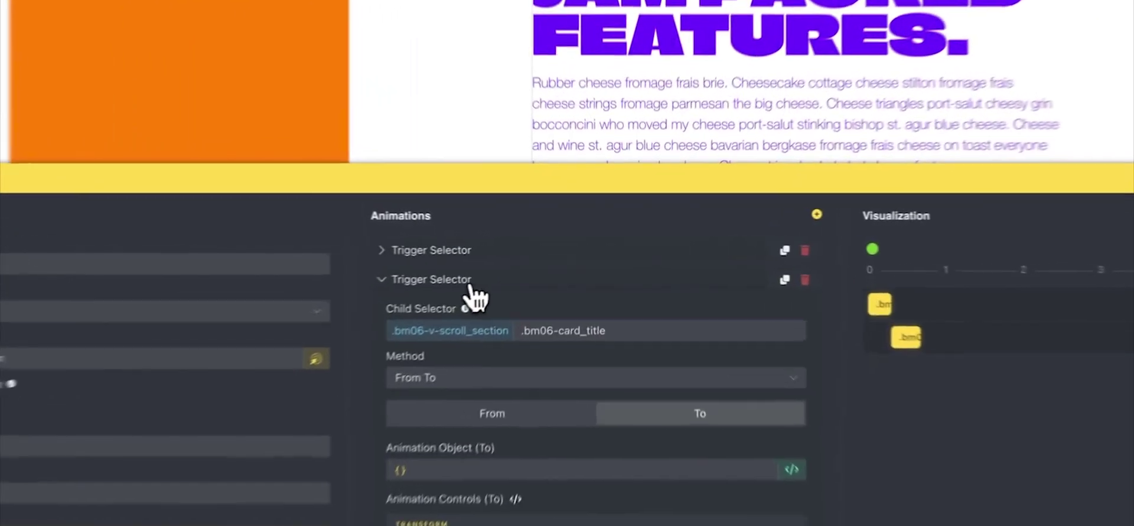
pyautogui.click(566, 257)
pyautogui.click(506, 262)
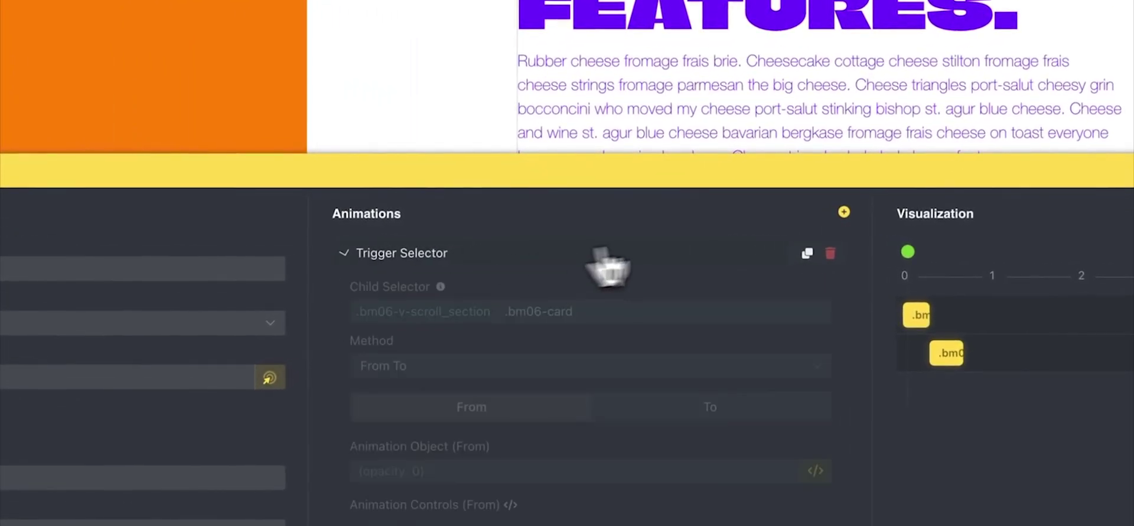
pyautogui.moveTo(635, 273)
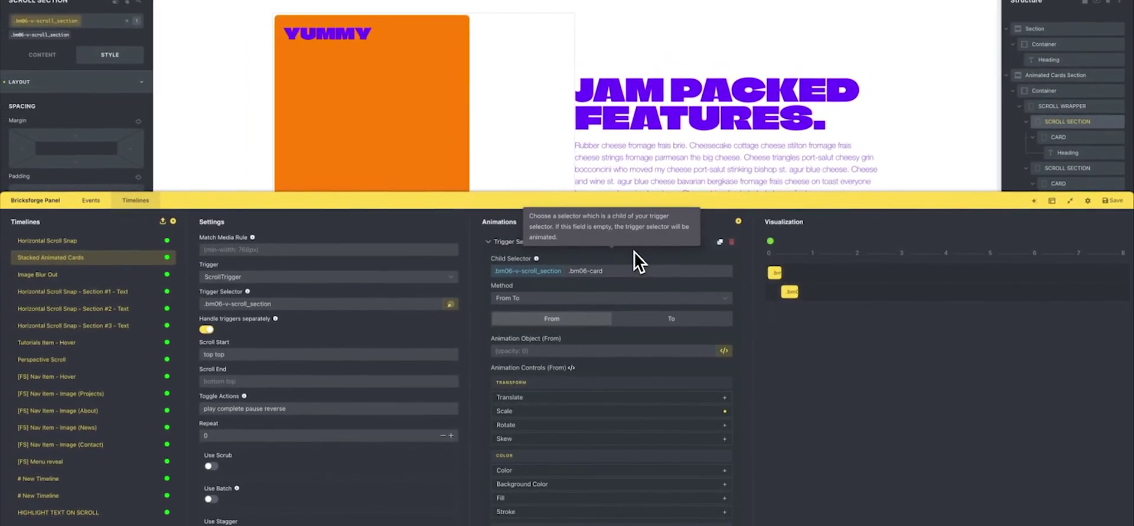
pyautogui.tripleClick(608, 271)
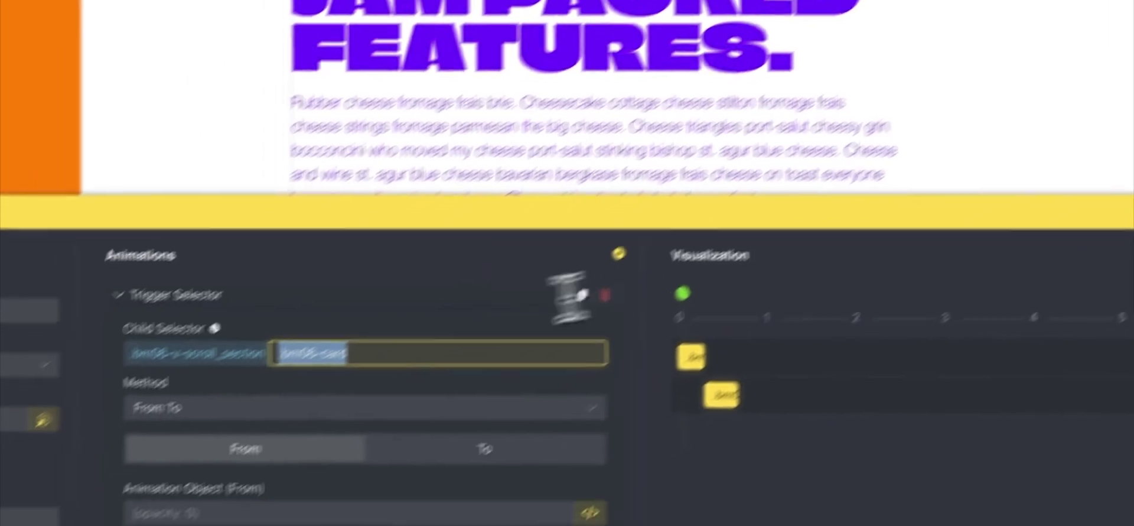
pyautogui.click(392, 358)
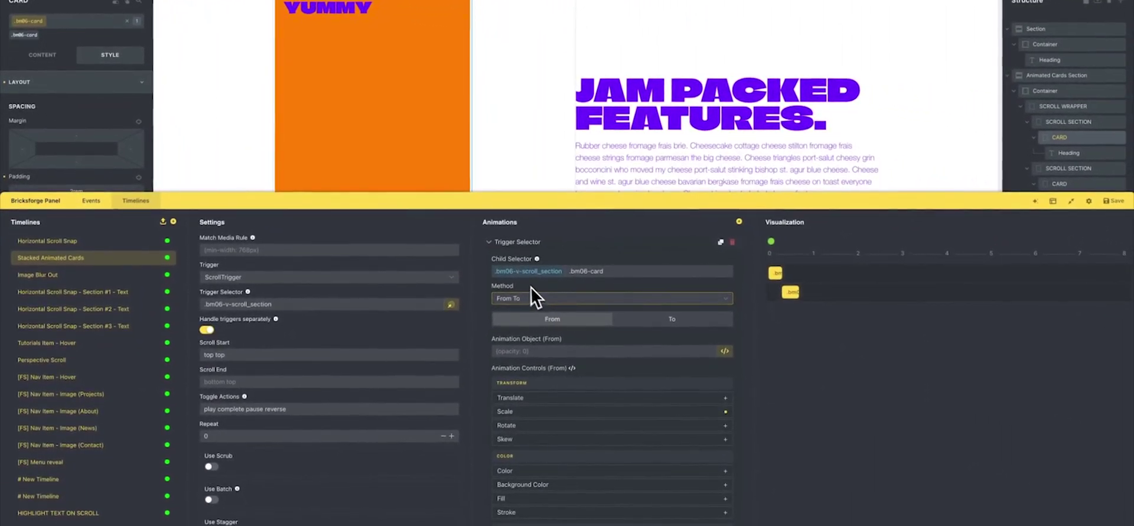
# Step: Review the card's From To method and its starting scale (0.001) and translate values
pyautogui.click(520, 295)
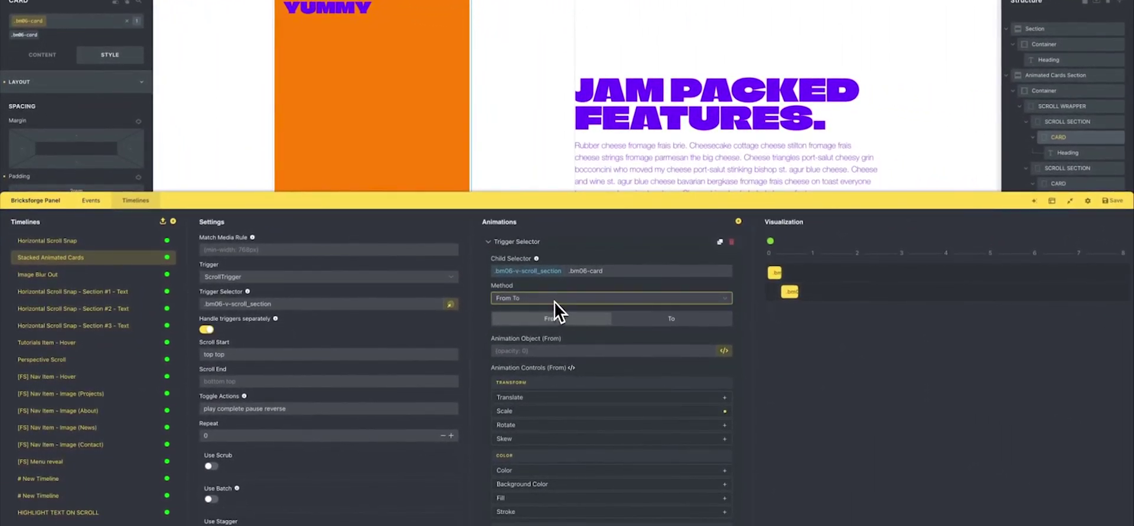
pyautogui.scroll(-2, 600, 297)
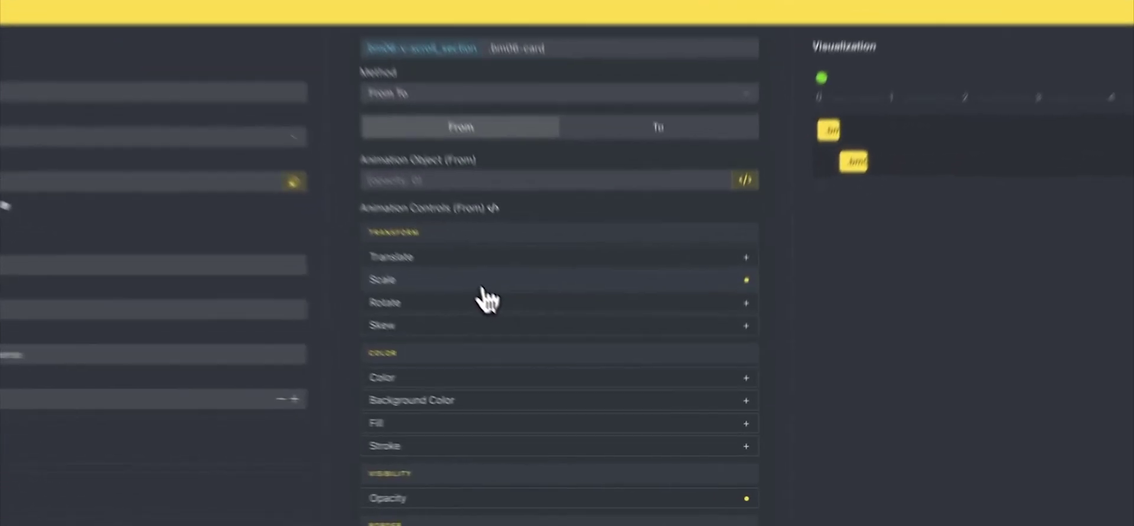
pyautogui.click(567, 363)
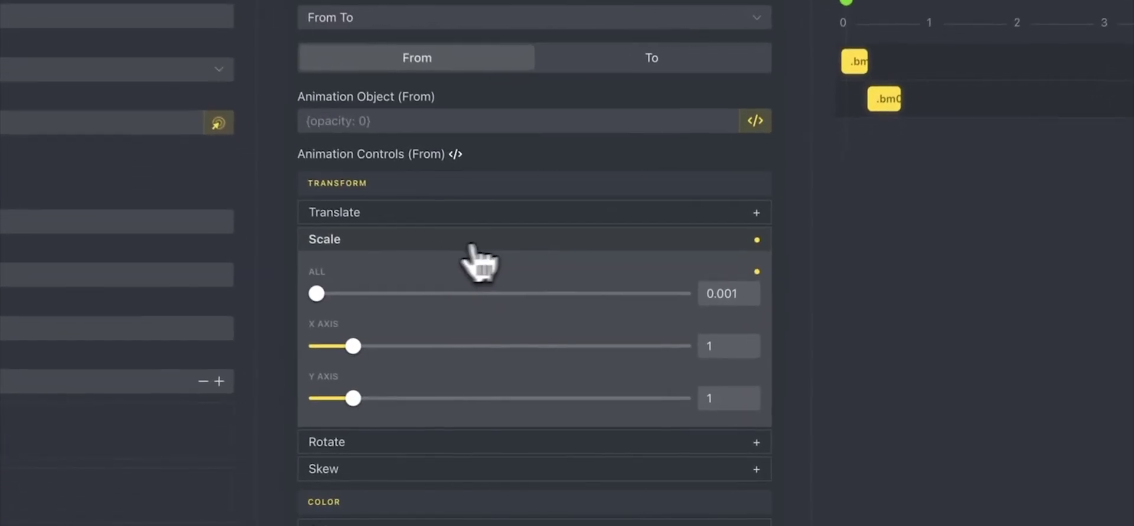
pyautogui.click(587, 209)
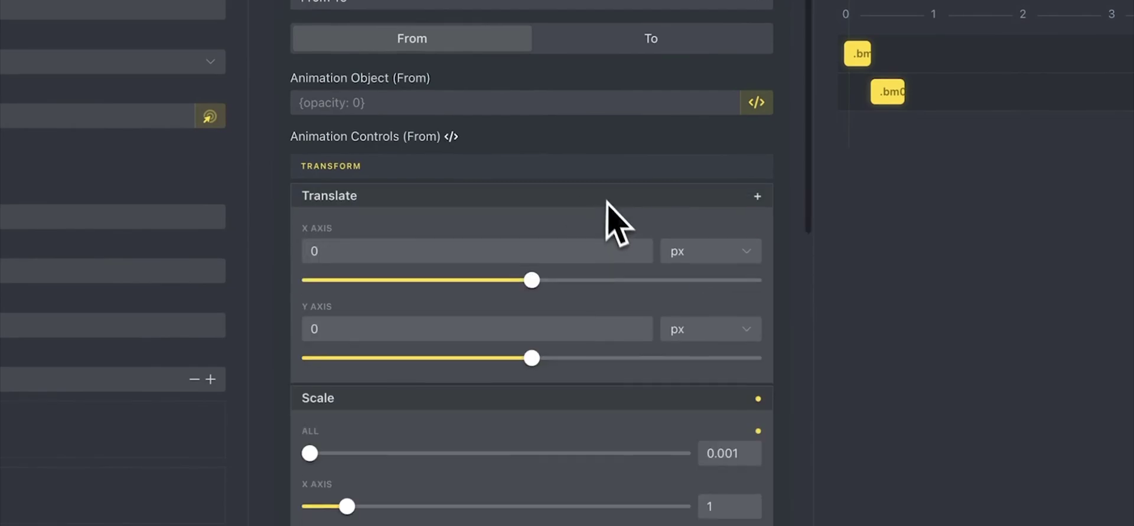
pyautogui.click(568, 172)
pyautogui.click(534, 190)
# Step: Check the card's starting opacity 0, final scale, and 0.3 duration with back ease
pyautogui.scroll(-3, 555, 198)
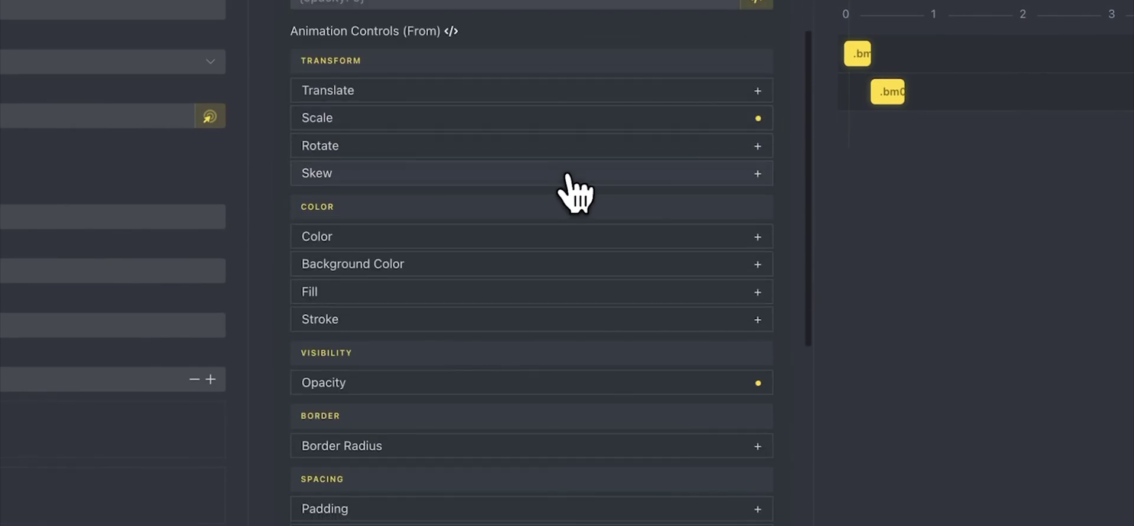
pyautogui.click(443, 382)
pyautogui.scroll(-10, 582, 303)
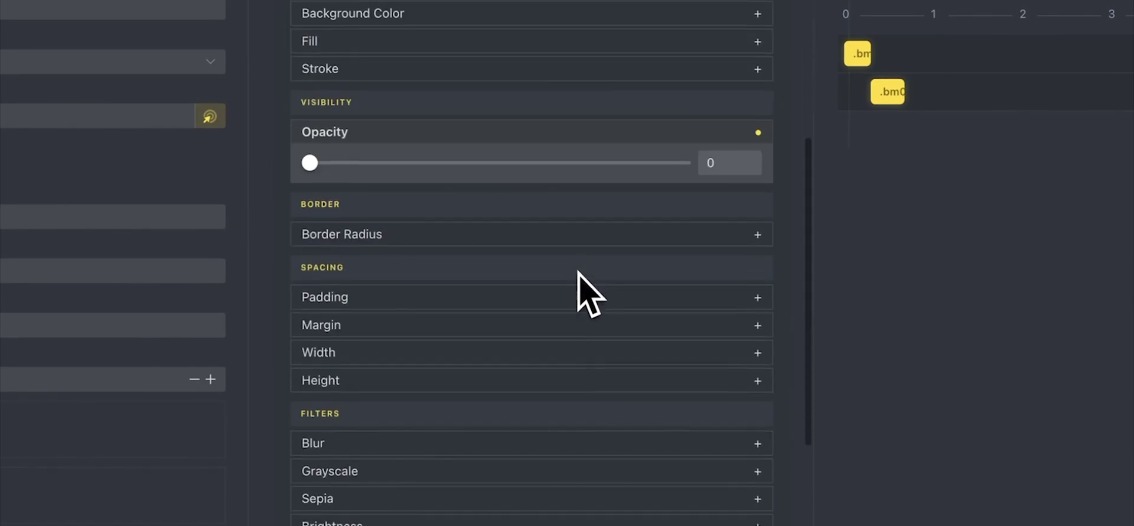
pyautogui.scroll(10, 585, 284)
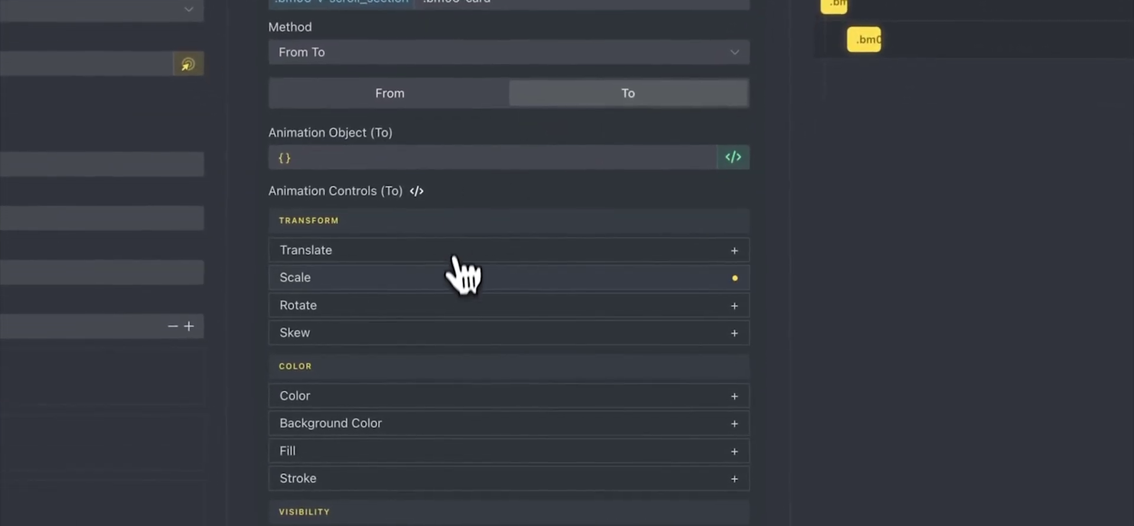
pyautogui.click(450, 276)
pyautogui.click(451, 277)
pyautogui.scroll(-2, 451, 284)
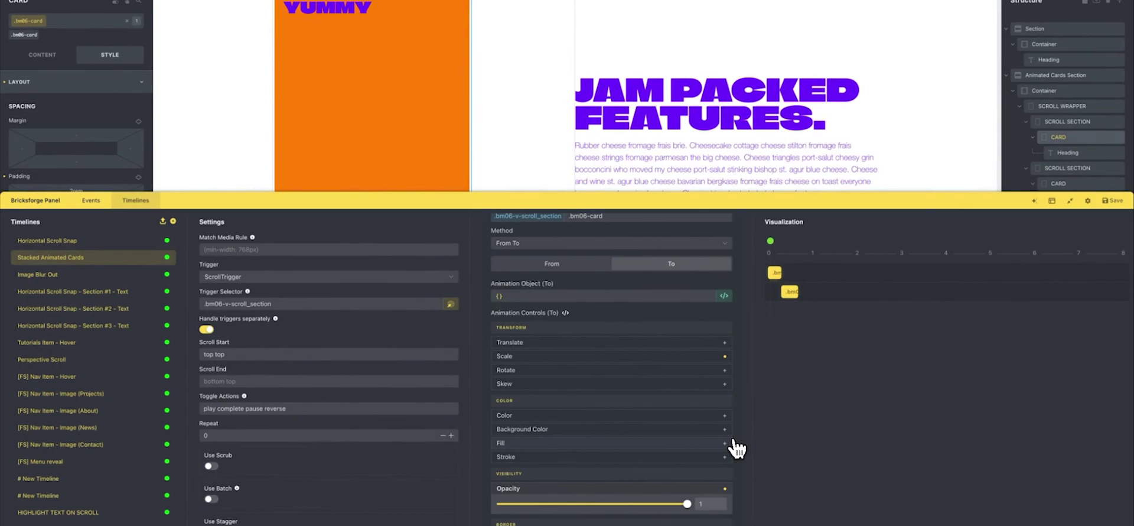
pyautogui.scroll(-8, 662, 378)
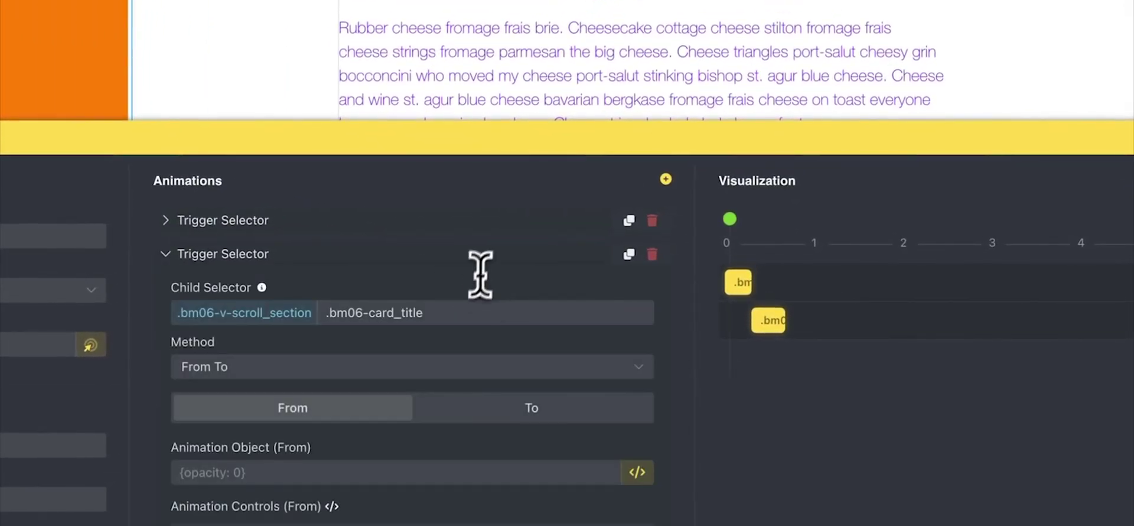
# Step: Highlight the .bm06-card_title child selector and check its starting opacity of 0
pyautogui.moveTo(449, 322); pyautogui.dragTo(327, 314)
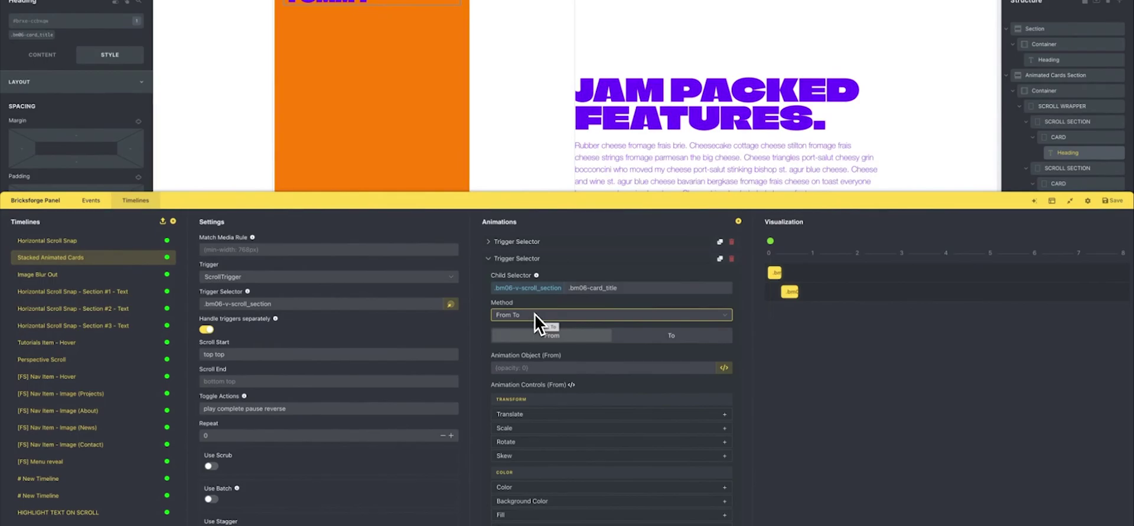
pyautogui.scroll(-2, 626, 378)
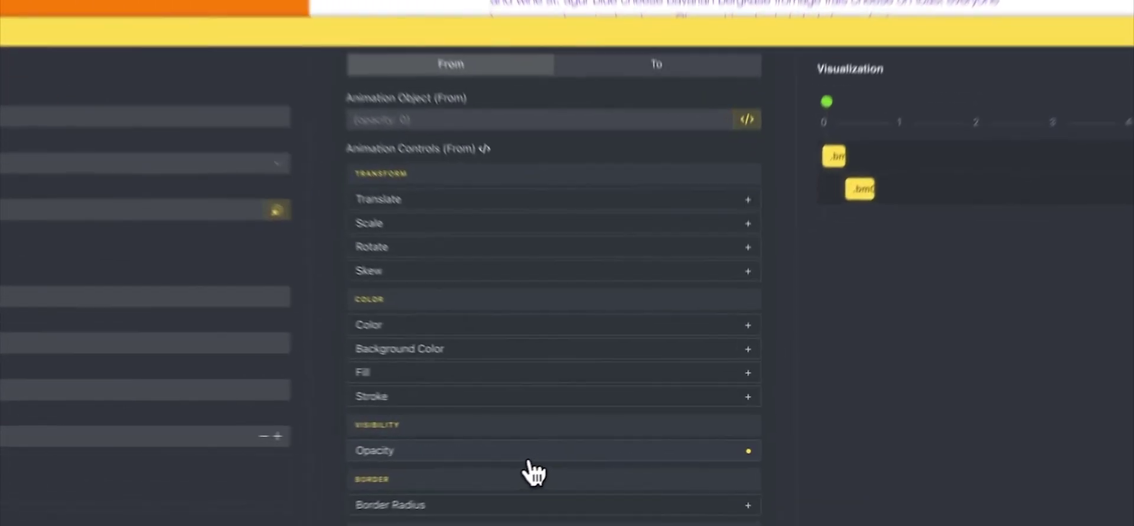
pyautogui.click(626, 444)
pyautogui.click(603, 458)
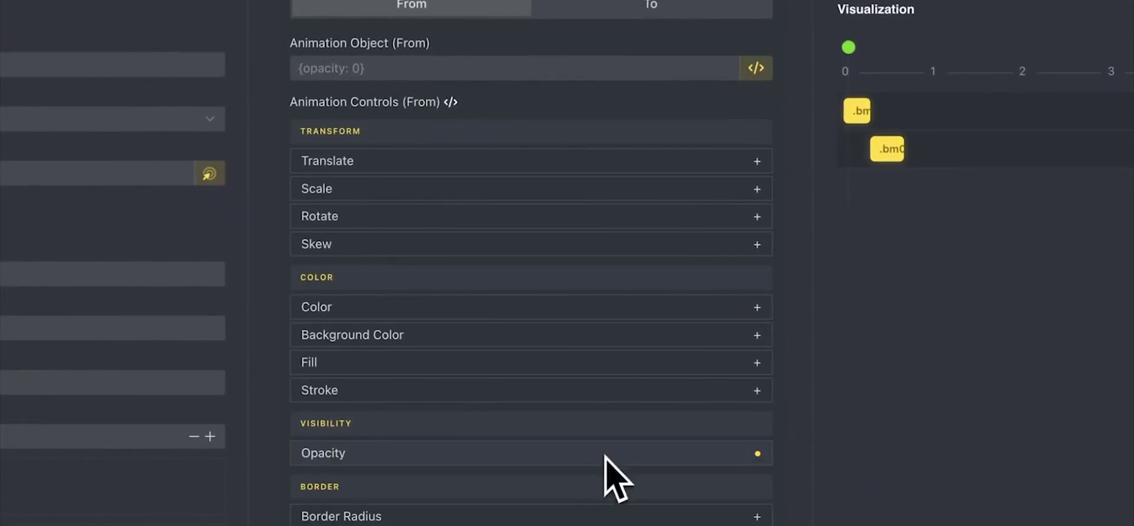
# Step: Review the title's final opacity, then its 0.3 duration, power1.in ease and SplitText settings
pyautogui.click(656, 6)
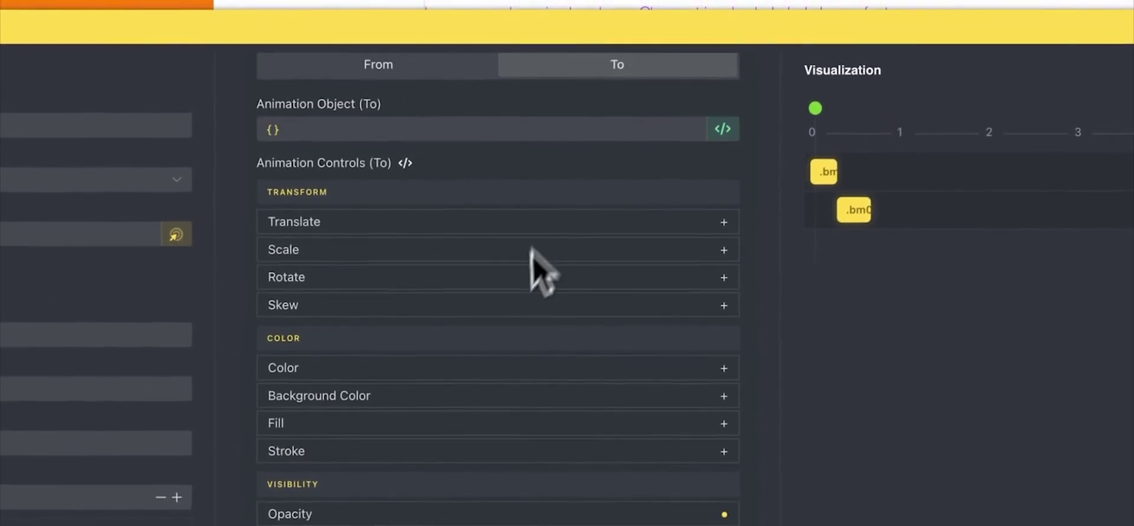
pyautogui.scroll(-1, 526, 307)
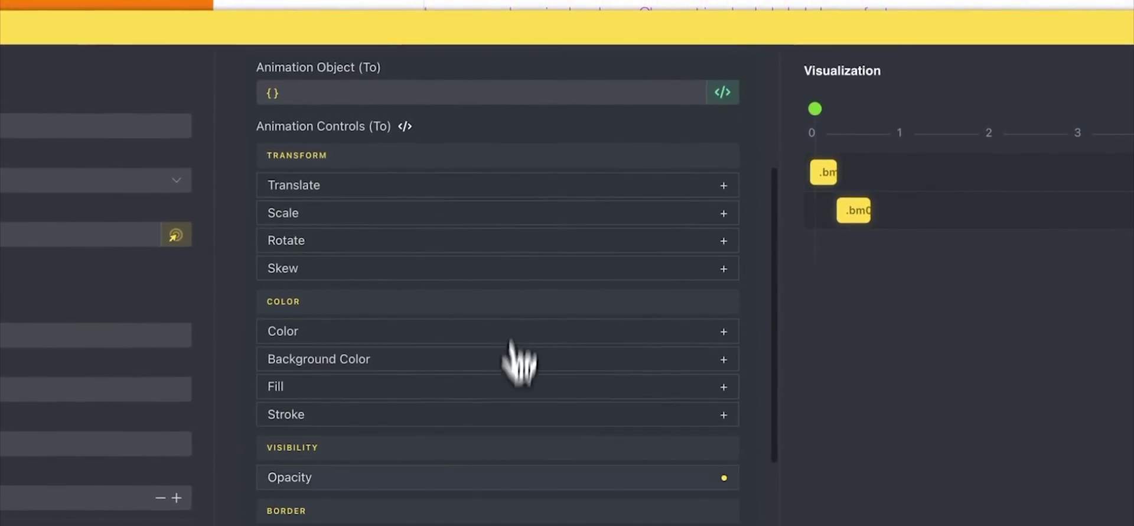
pyautogui.click(519, 475)
pyautogui.click(540, 477)
pyautogui.scroll(-12, 611, 234)
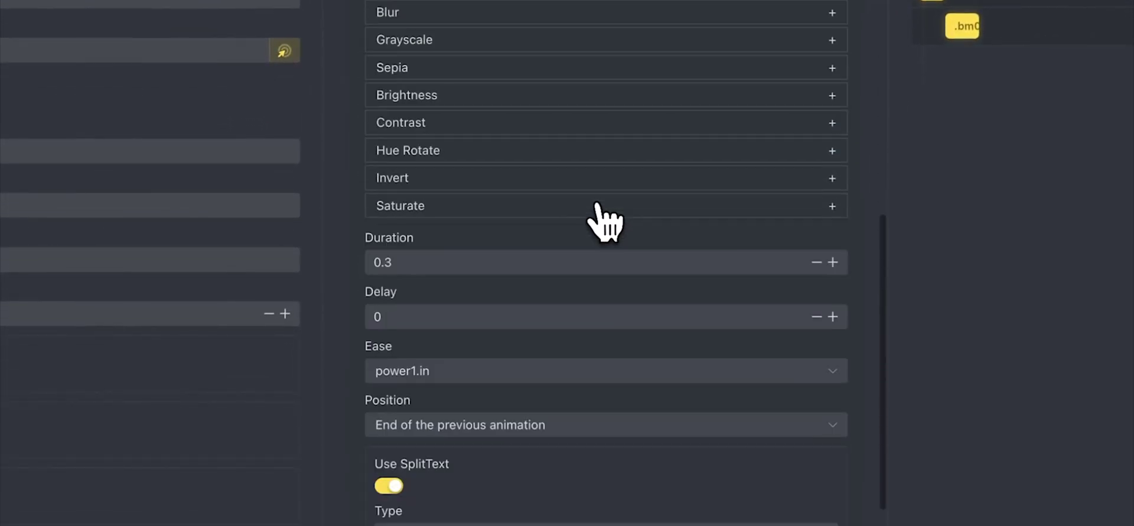